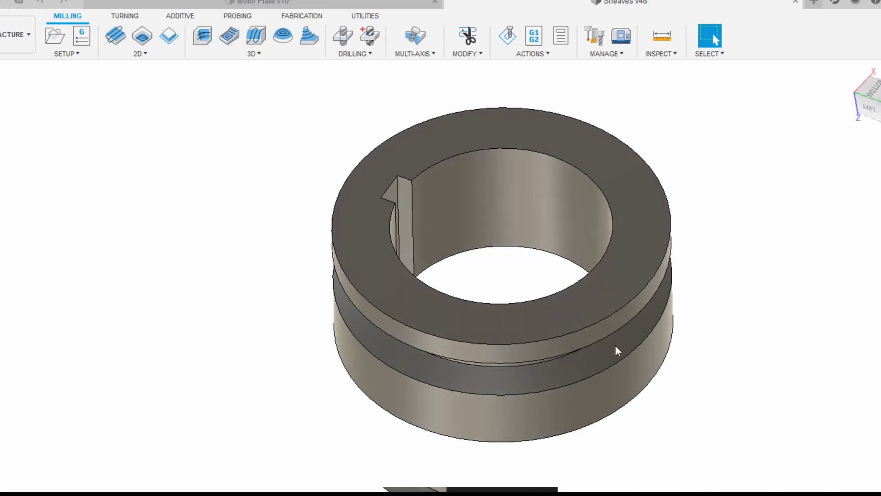
- Examine the finished sheave from several angles, covering its V-groove, flanges, bore and internal keyway
drag(615, 345, 625, 296)
drag(857, 322, 879, 385)
drag(713, 35, 813, 327)
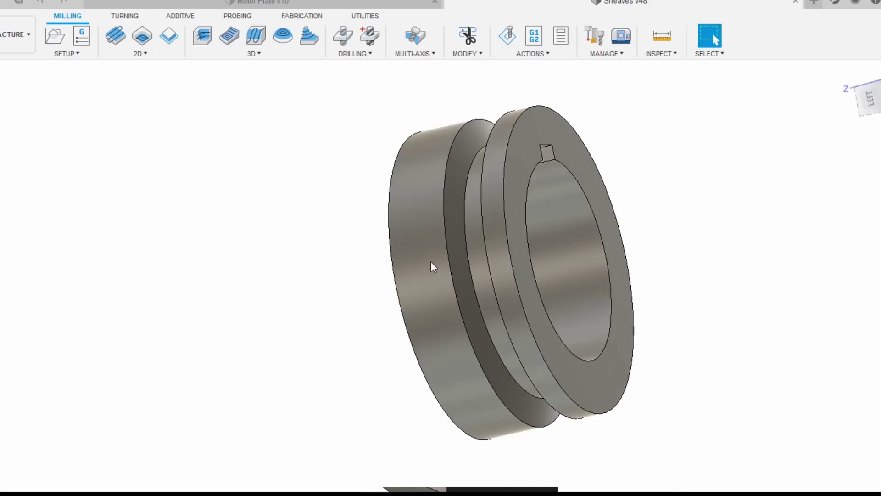
drag(430, 261, 452, 257)
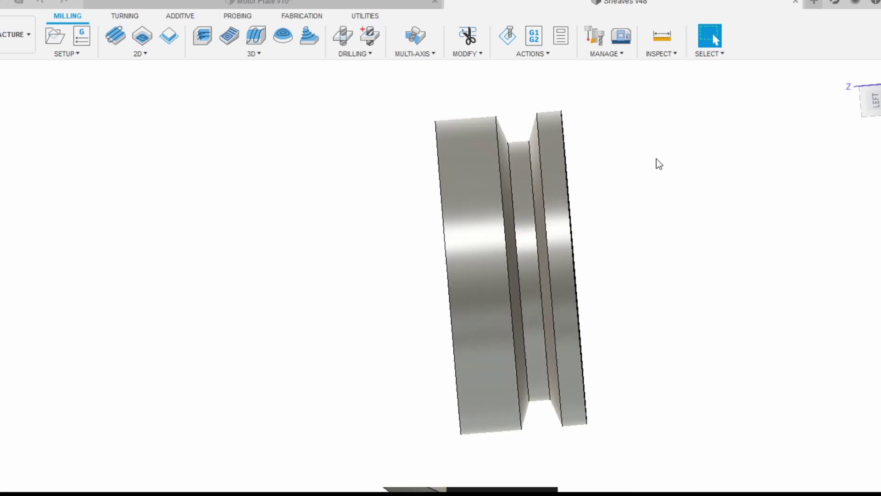
drag(775, 216, 677, 329)
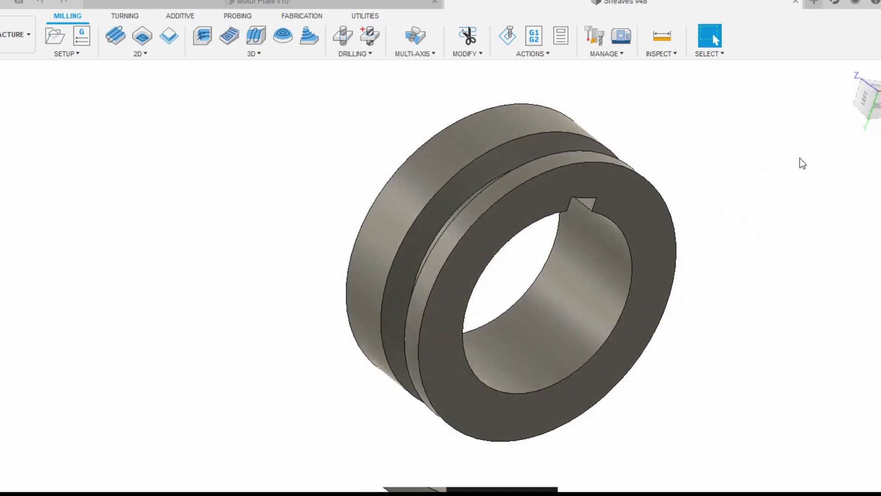
drag(853, 206, 869, 244)
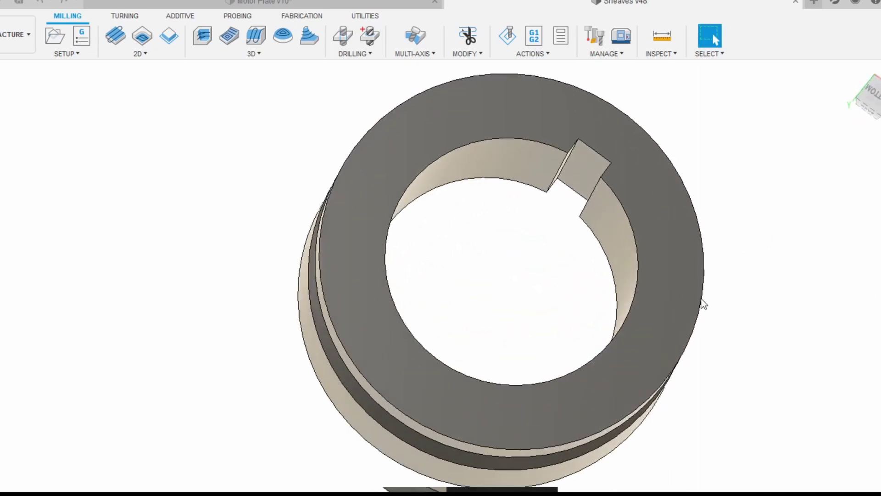
drag(700, 305, 731, 274)
scroll(729, 269, down, 2)
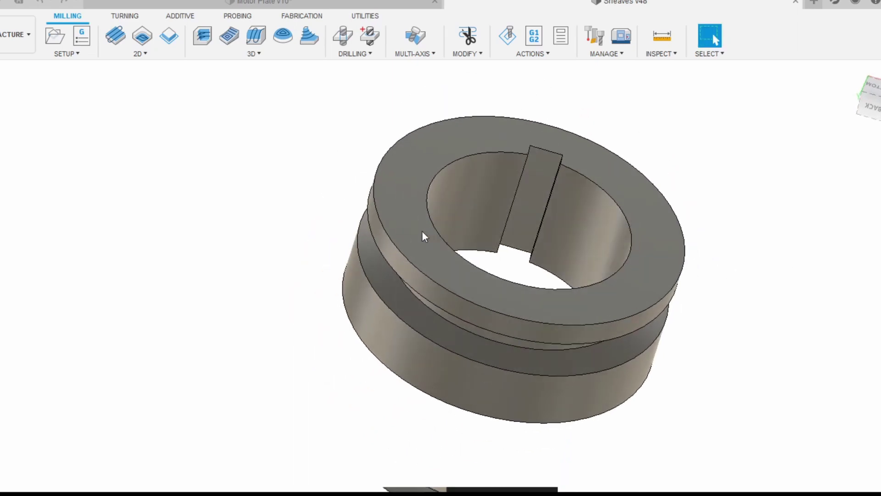
drag(421, 232, 450, 268)
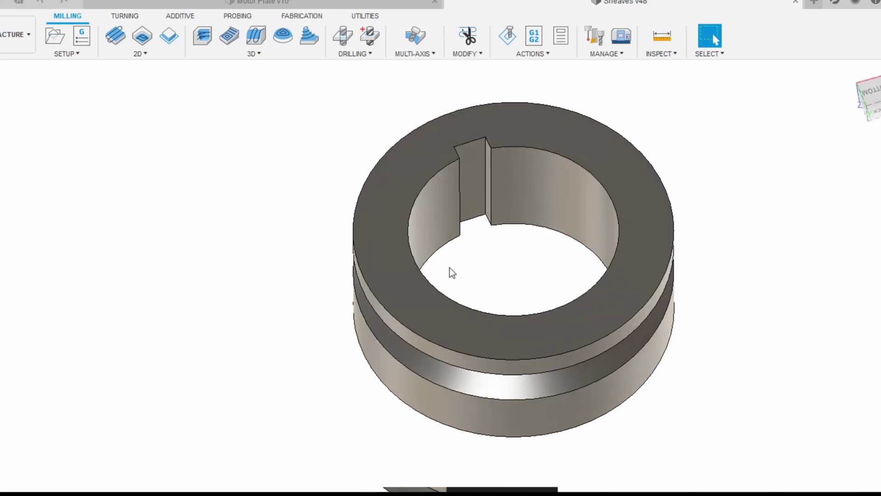
scroll(417, 279, down, 1)
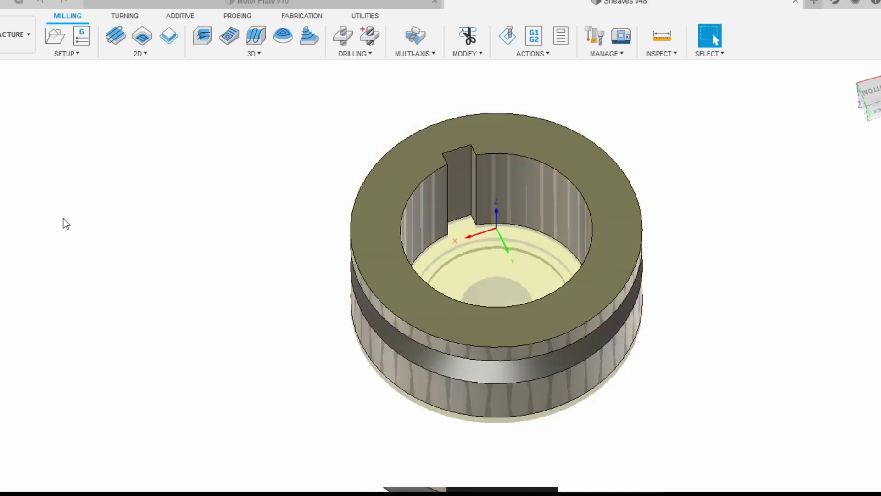
- Inspect how the sheave sits inside the translucent stock with its protruding stud in the milling setup
drag(334, 296, 560, 421)
key(Escape)
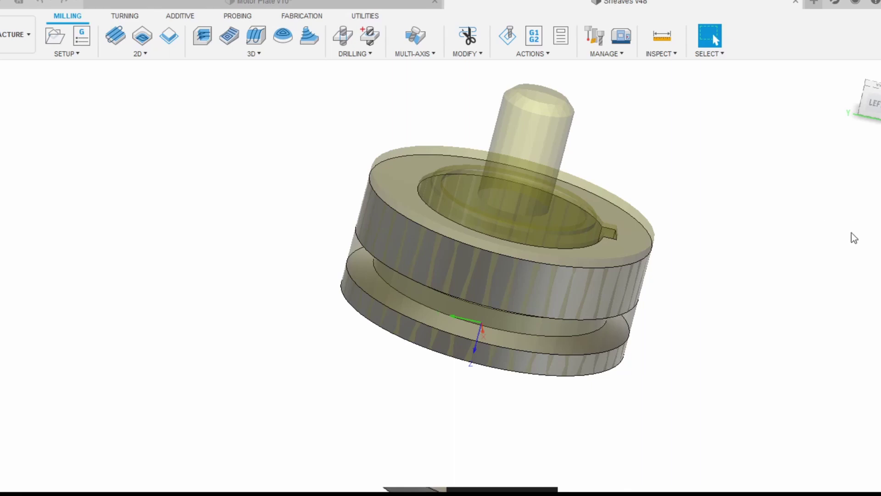
mouse_move(825, 258)
mouse_down()
mouse_move(827, 228)
mouse_move(829, 243)
mouse_up()
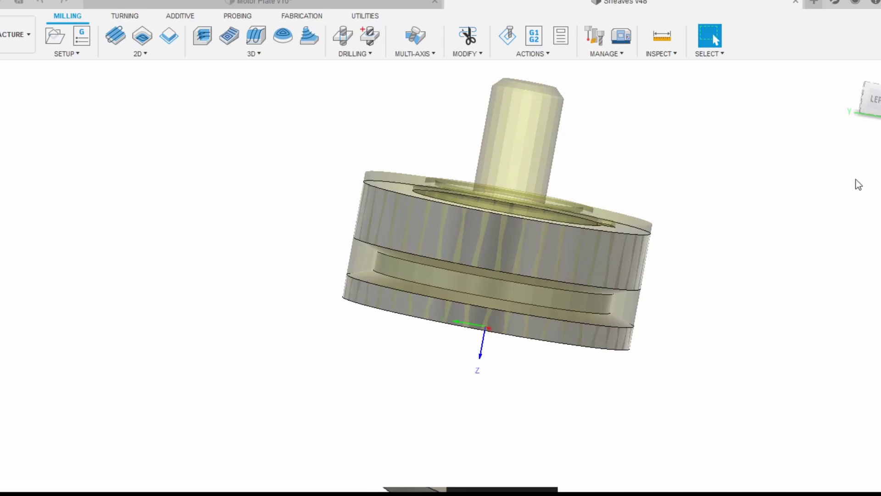
scroll(784, 238, up, 2)
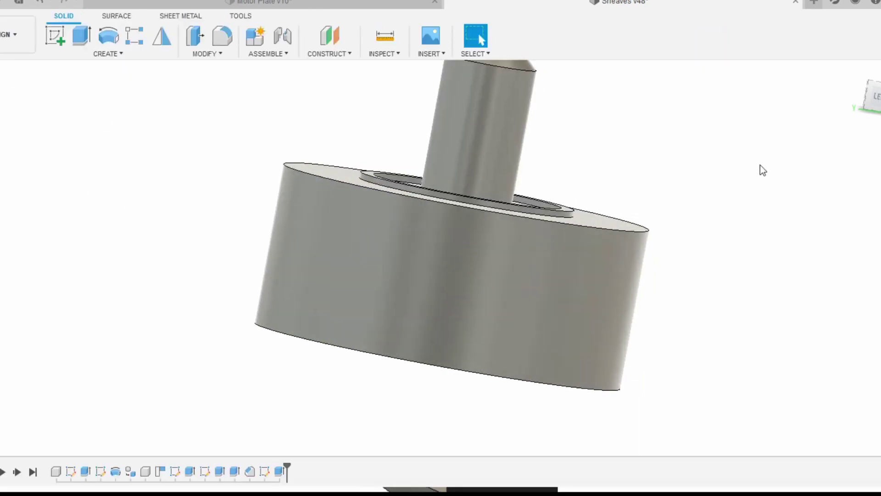
- Examine the sheave blank in the design, covering the chamfered stud, the raised ring around it, and the keyed bore on the opposite face
drag(758, 167, 785, 254)
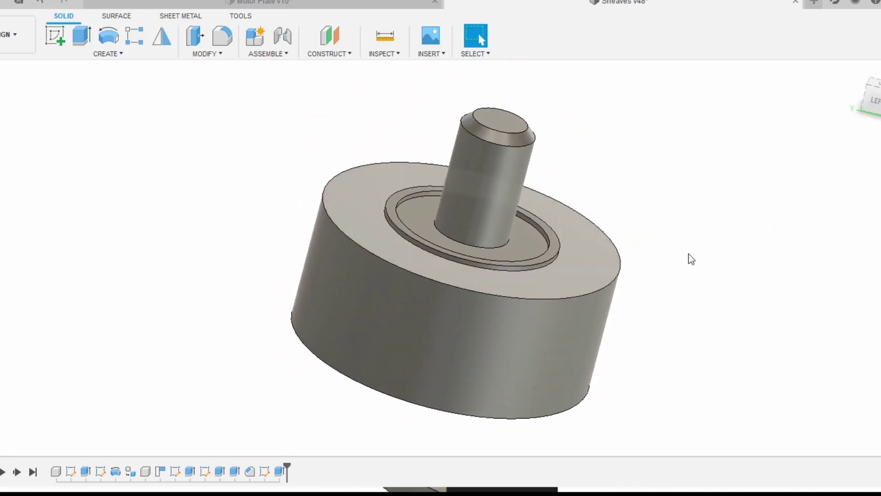
scroll(696, 312, up, 5)
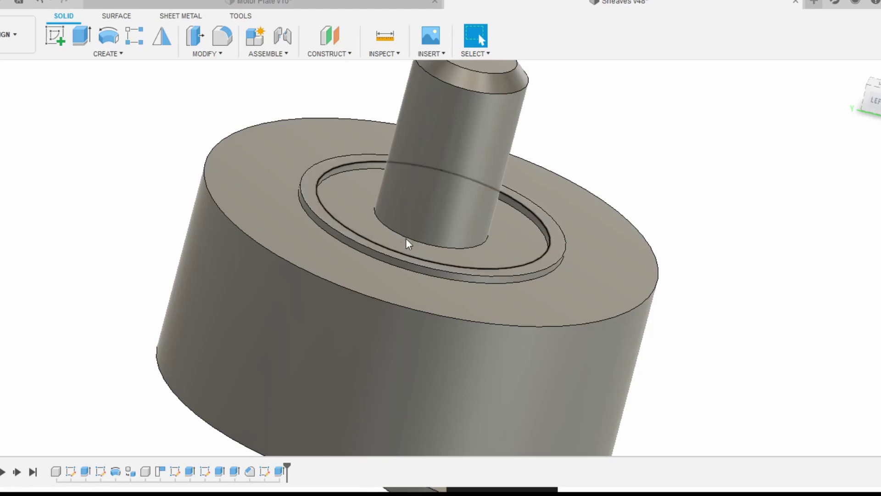
scroll(402, 253, down, 2)
scroll(397, 256, down, 3)
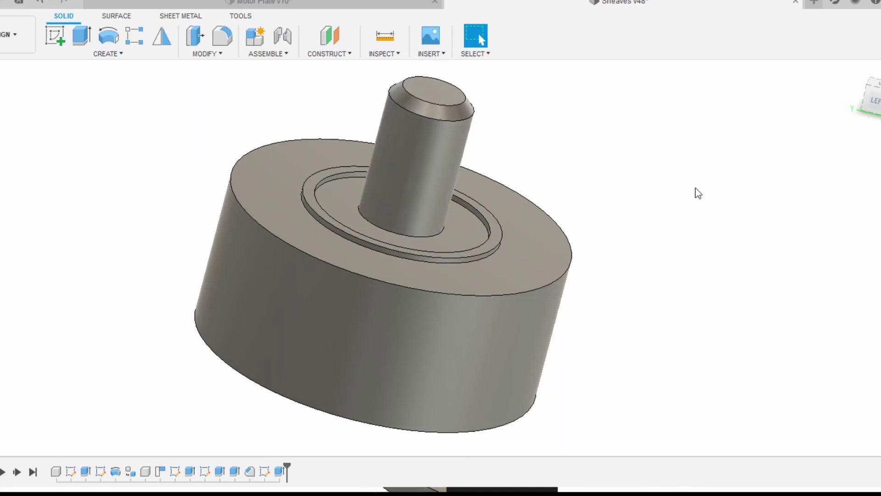
drag(781, 388, 794, 354)
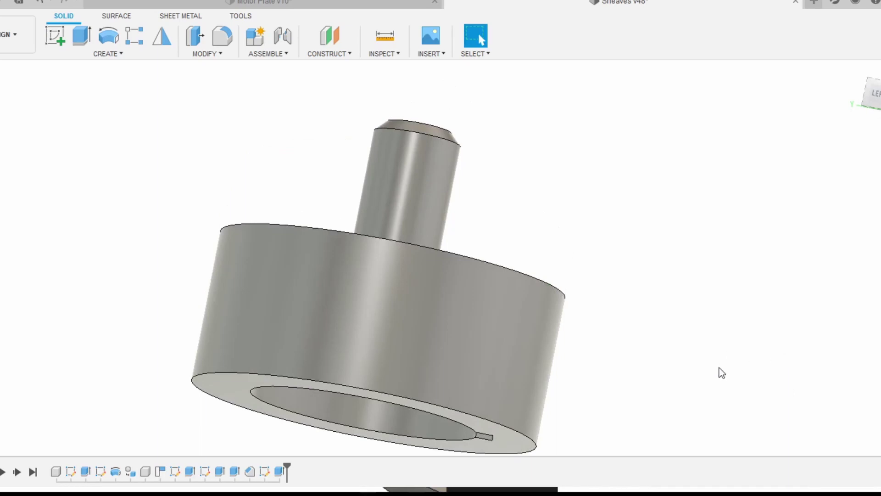
drag(773, 412, 804, 263)
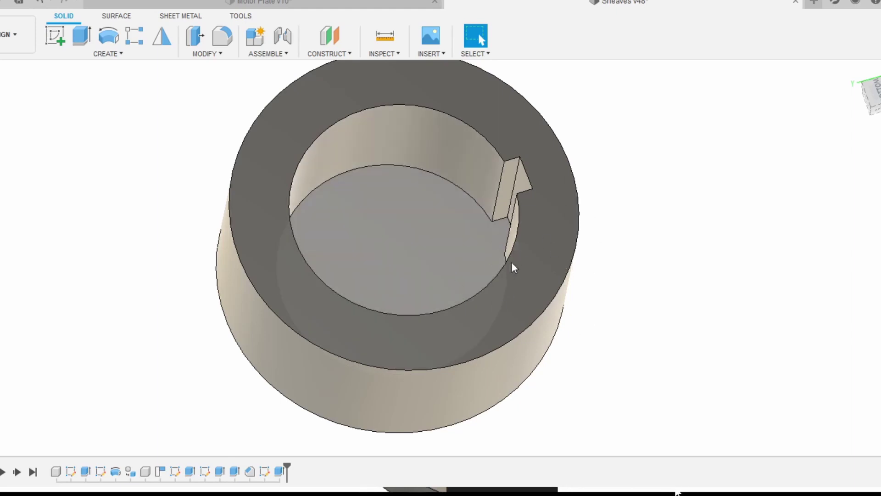
drag(839, 226, 840, 250)
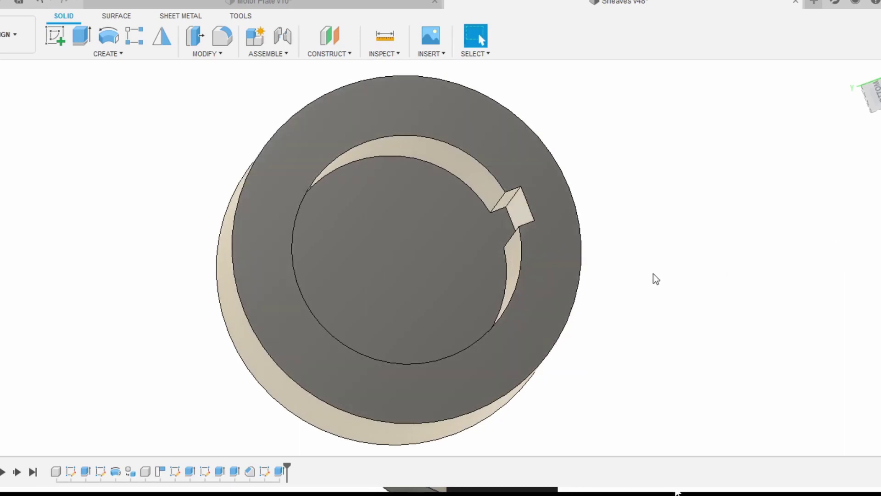
drag(829, 269, 846, 417)
drag(744, 354, 788, 279)
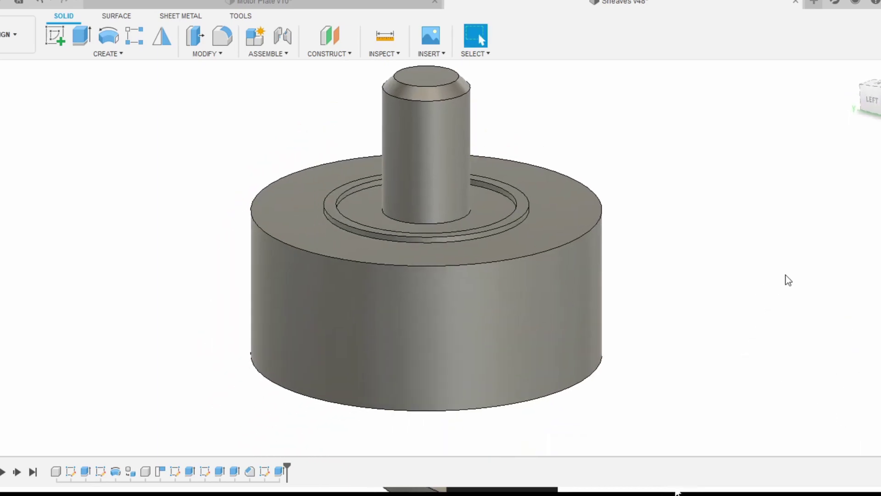
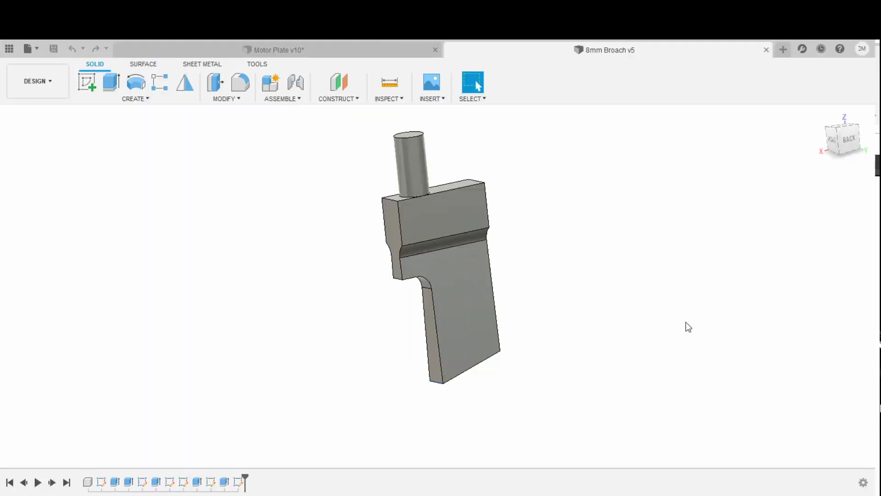
- Examine the 8mm Broach model's overall shape and check the lower front edge of its blade with the Measure tool
drag(693, 289, 709, 279)
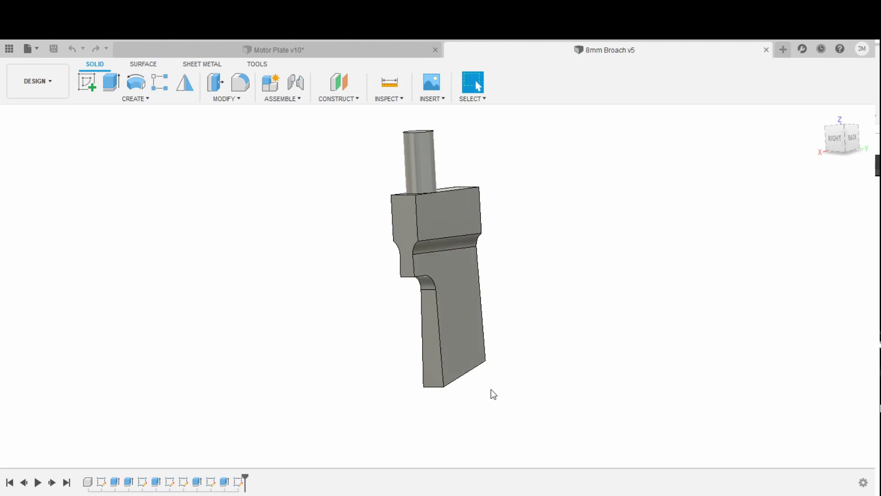
scroll(492, 393, up, 1)
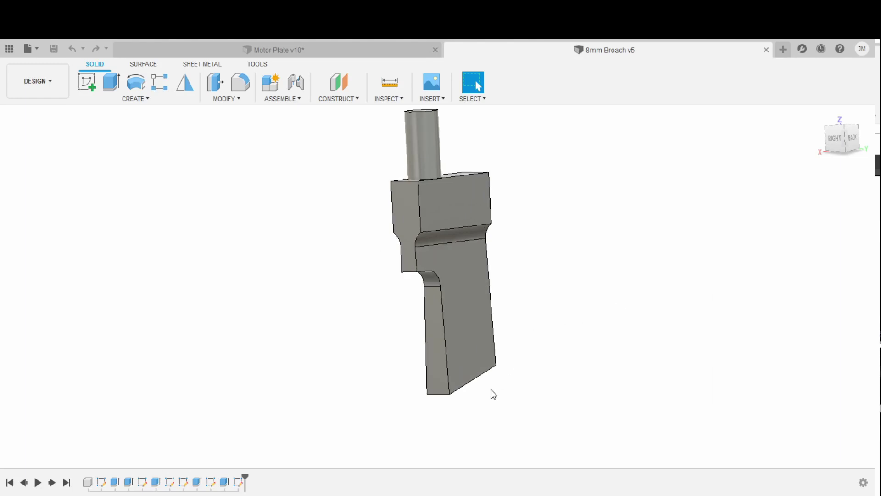
drag(688, 335, 647, 304)
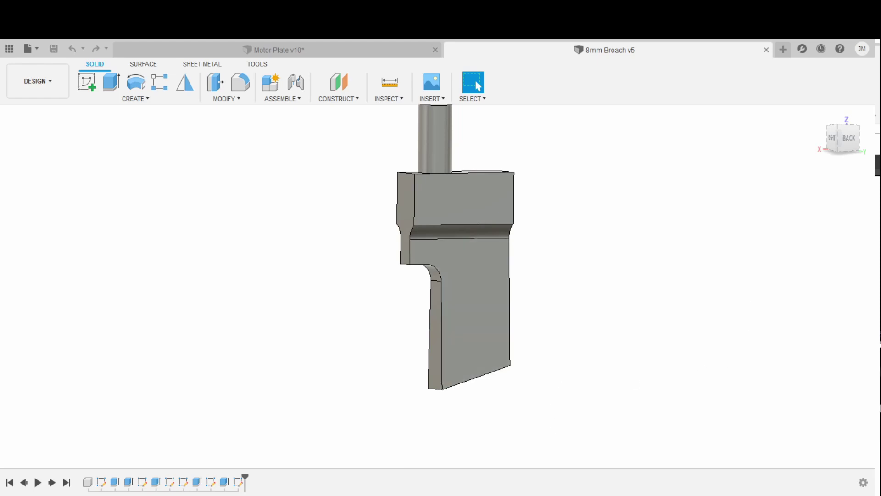
scroll(751, 388, up, 2)
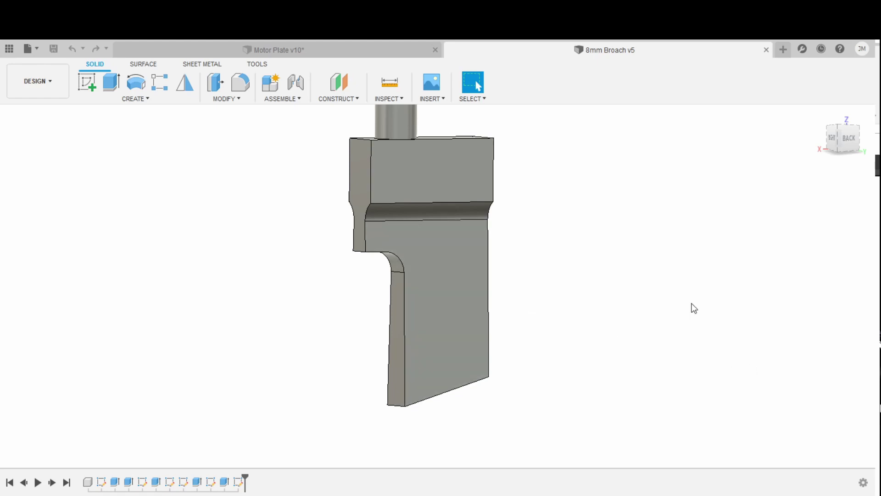
drag(692, 307, 703, 305)
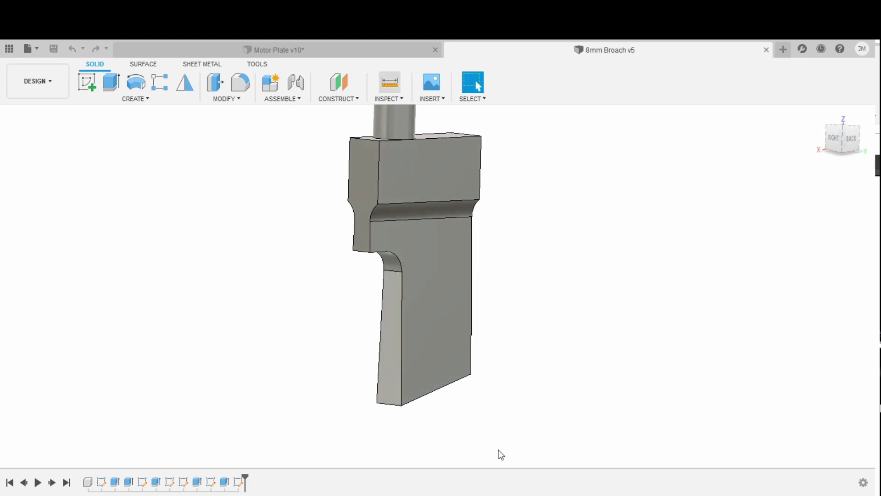
key(i)
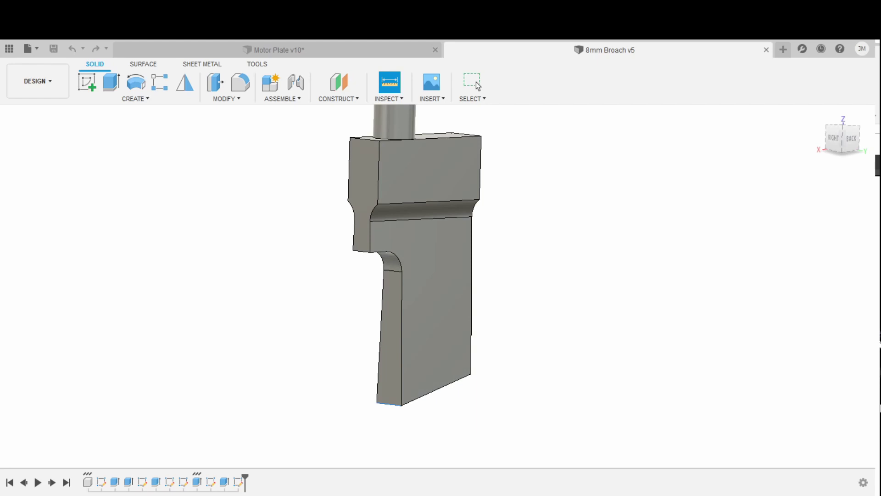
key(Escape)
scroll(617, 378, up, 2)
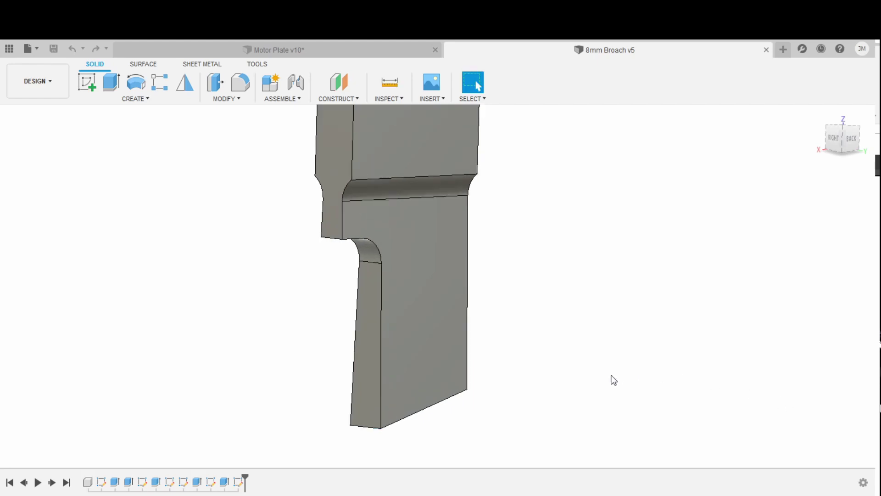
- Inspect the broach's angled cutting end and the taper of its blade from below, behind and both sides
drag(621, 367, 653, 356)
drag(578, 447, 610, 328)
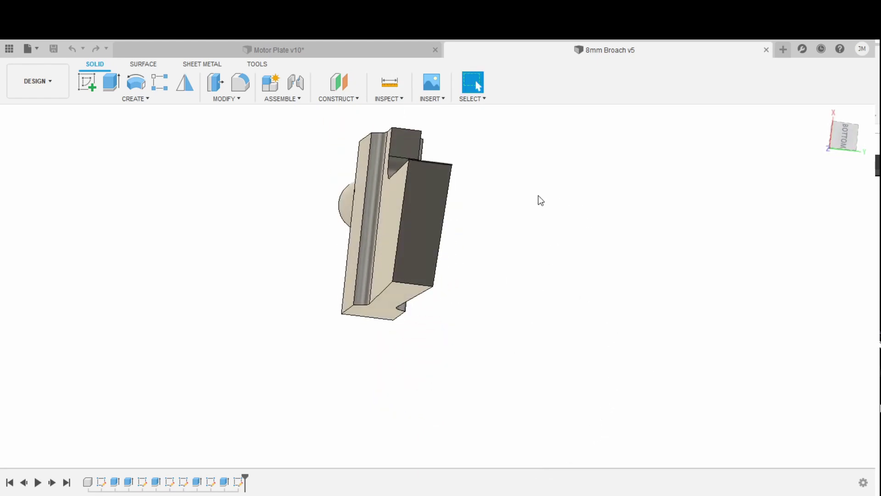
drag(602, 189, 523, 246)
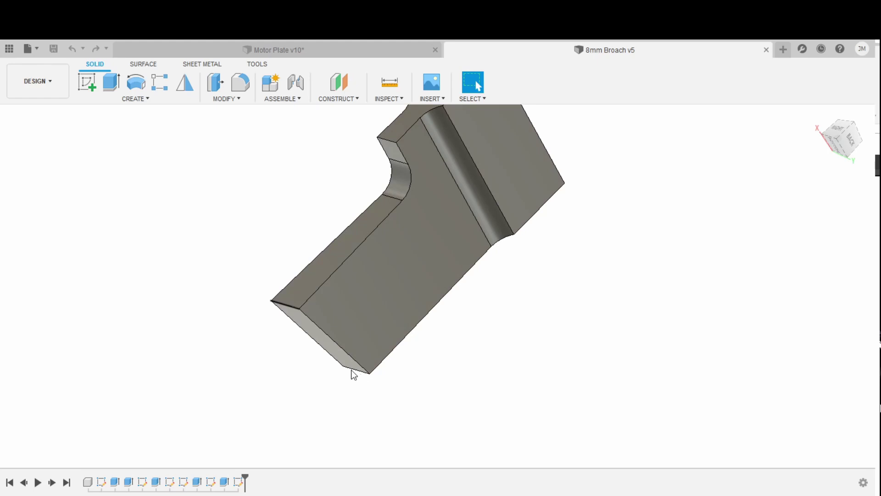
drag(340, 381, 271, 370)
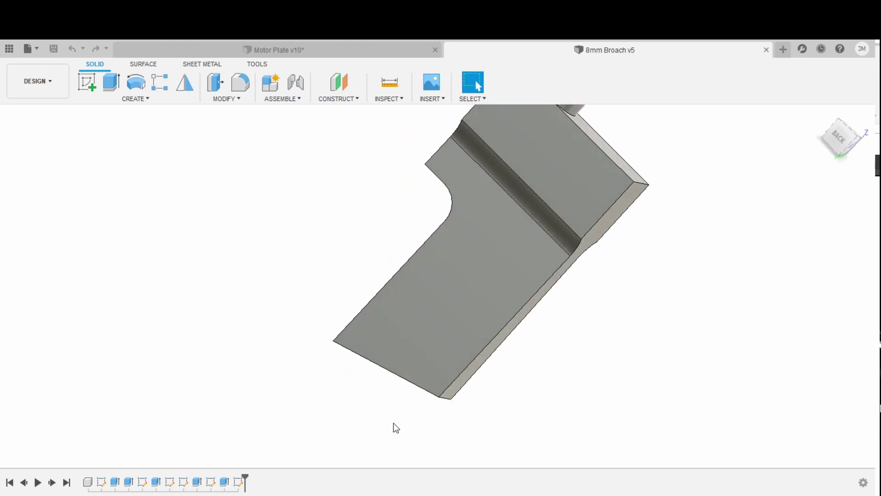
drag(400, 439, 509, 422)
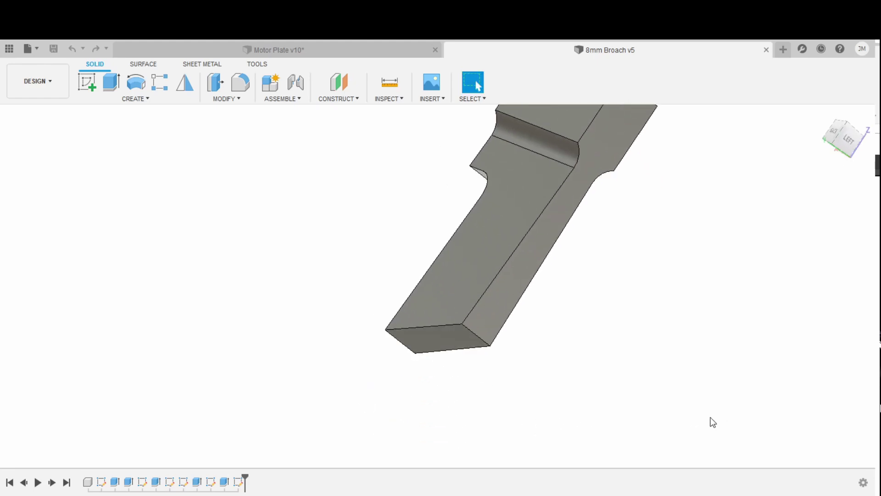
drag(501, 427, 599, 399)
drag(510, 404, 549, 418)
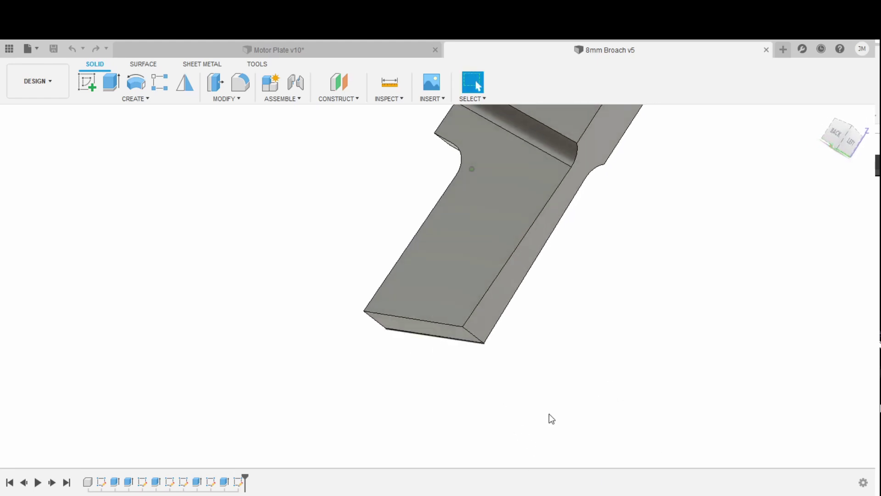
drag(519, 334, 664, 384)
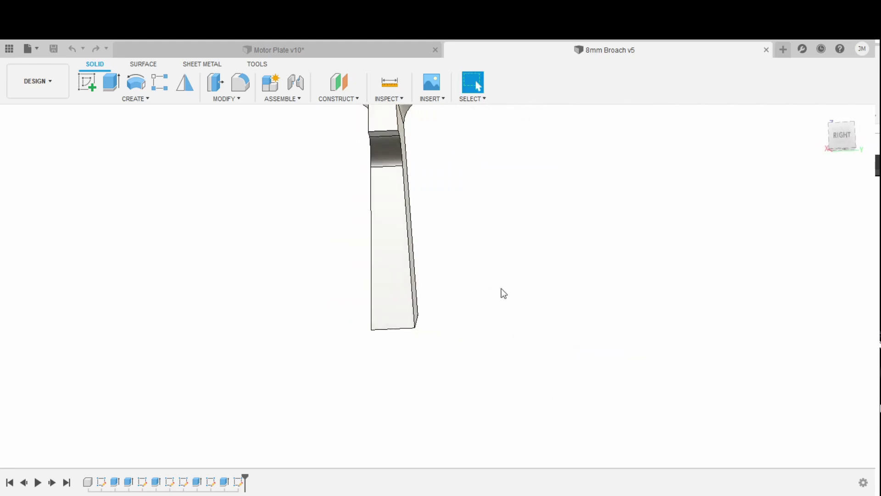
drag(632, 314, 606, 317)
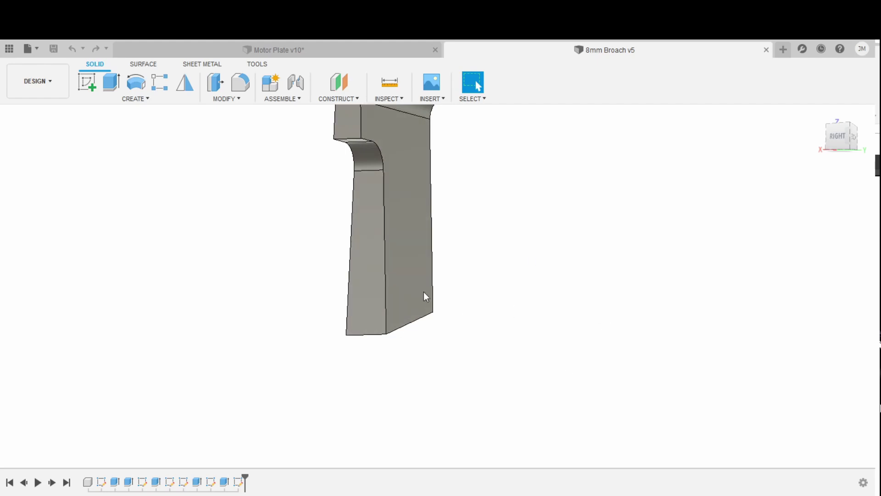
scroll(688, 353, down, 1)
drag(724, 326, 716, 363)
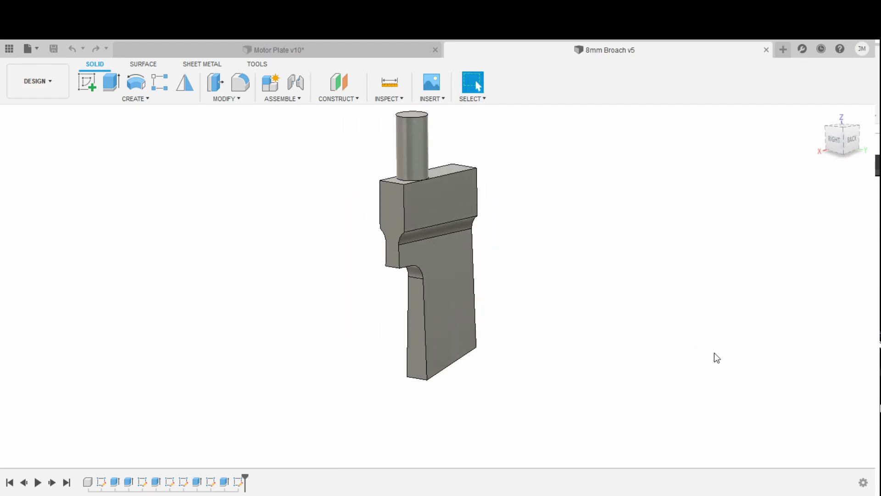
- Examine the broach's cylindrical shank, rectangular head and the filleted shoulder above the blade
scroll(679, 252, up, 2)
drag(678, 252, 647, 343)
scroll(643, 268, up, 1)
drag(643, 267, 612, 254)
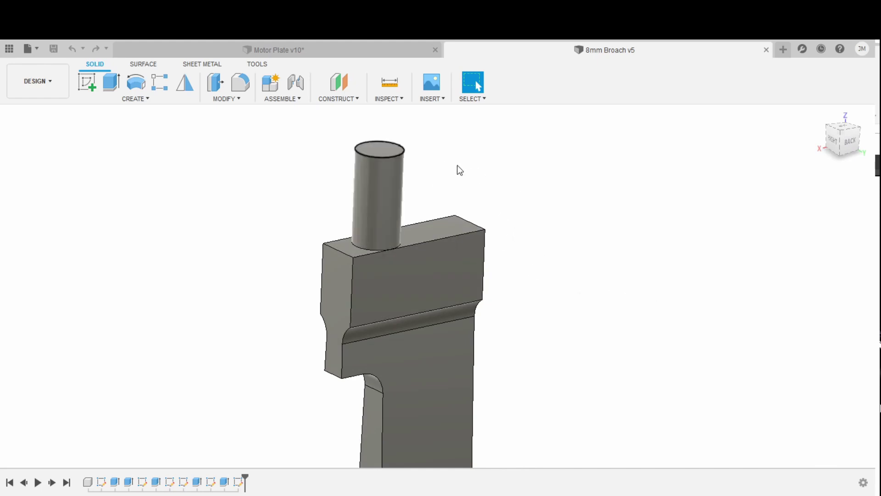
drag(590, 191, 566, 211)
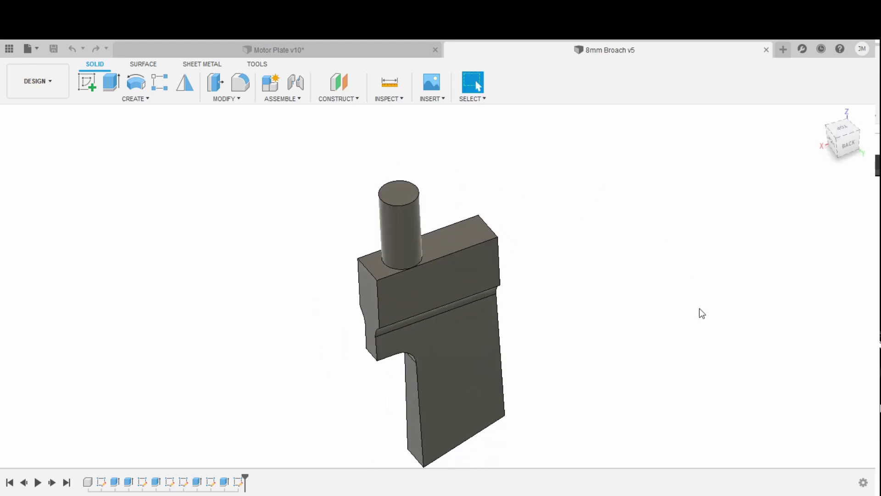
drag(702, 395, 736, 303)
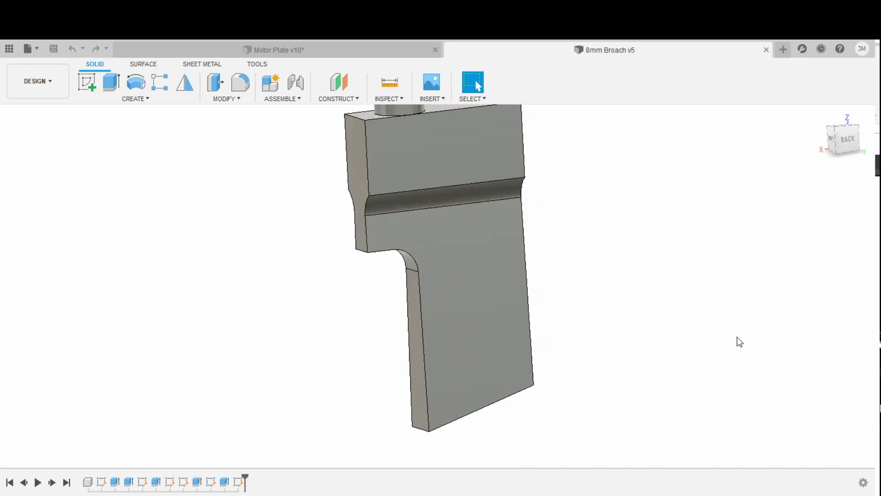
- Review the blade's side relief and slanted end face against the whole broach
mouse_move(737, 340)
mouse_down()
mouse_move(816, 340)
mouse_move(835, 324)
mouse_move(749, 340)
mouse_up()
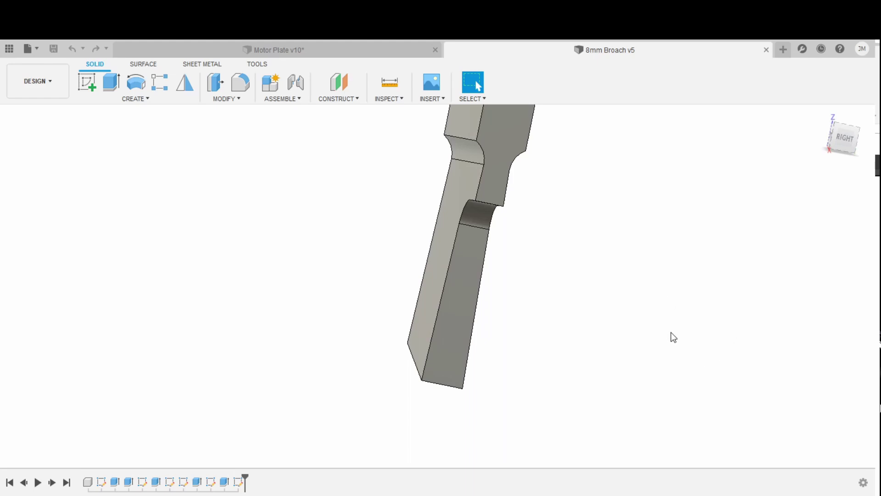
drag(671, 332, 602, 341)
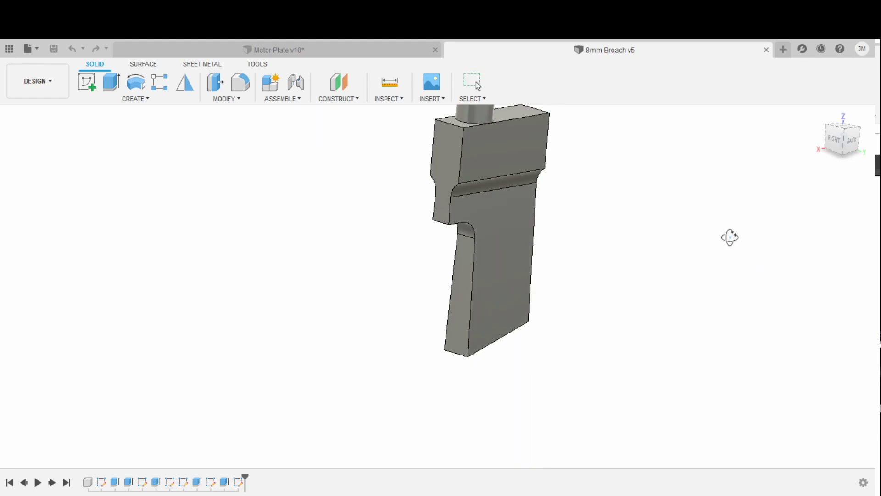
drag(727, 236, 692, 301)
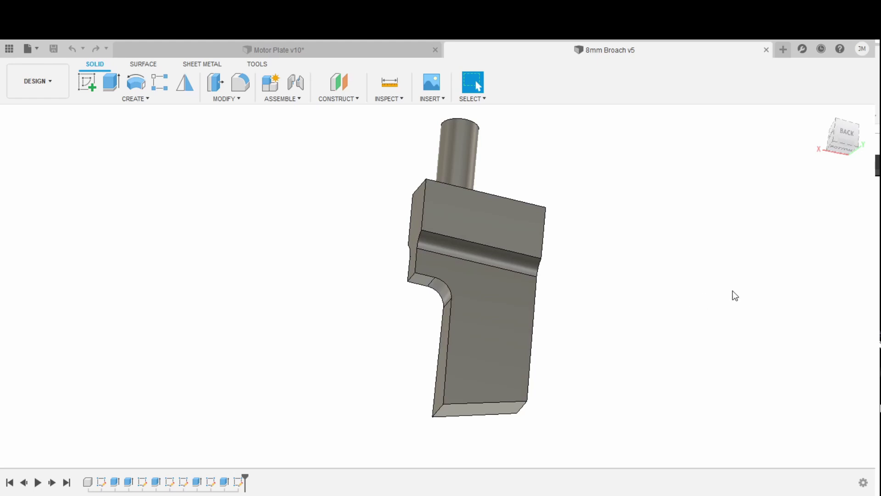
drag(728, 295, 733, 330)
scroll(729, 330, down, 2)
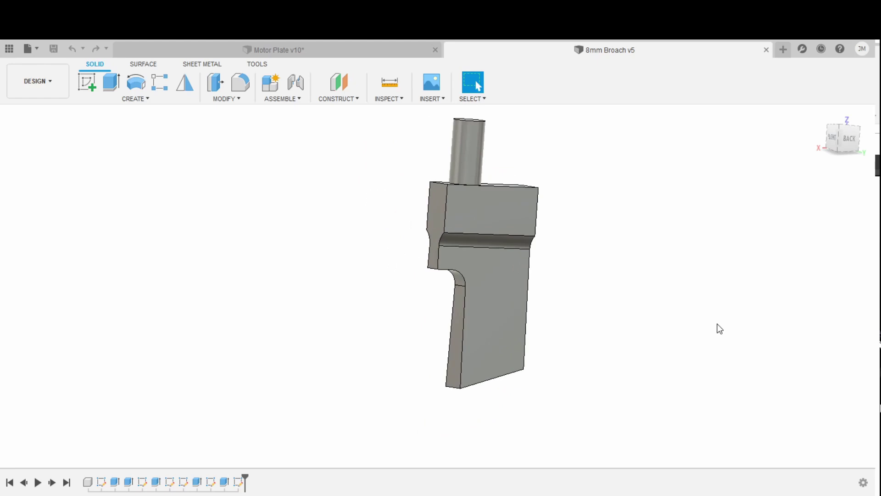